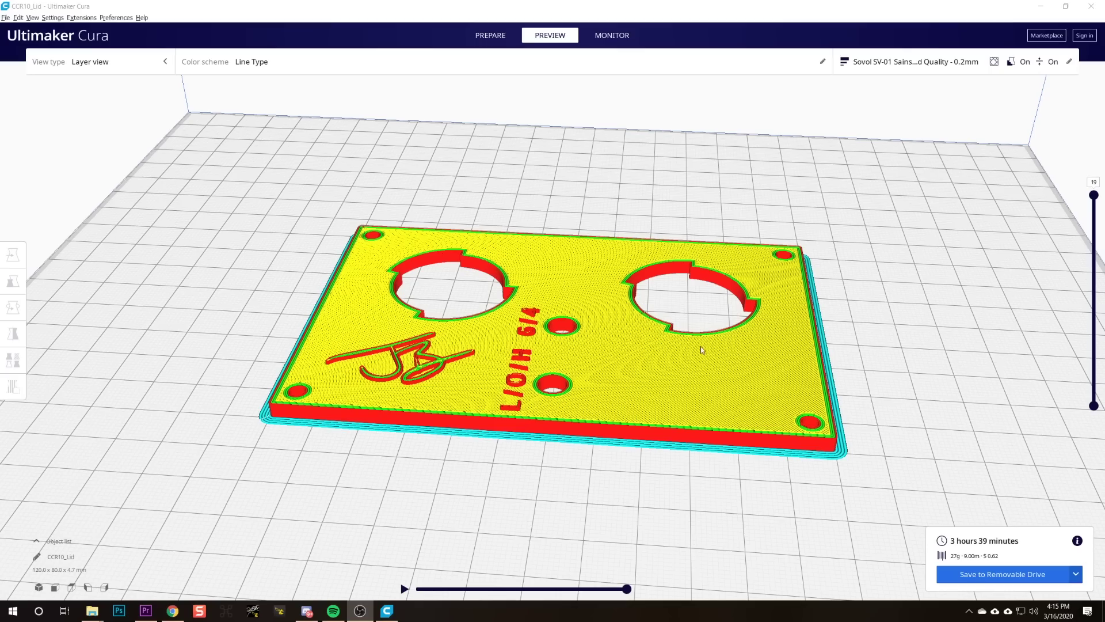
Examine the sliced lid's connector cutouts, round holes, logo and lettering in the layer preview from several angles
scroll(689, 352, "down", 5)
scroll(689, 352, "up", 5)
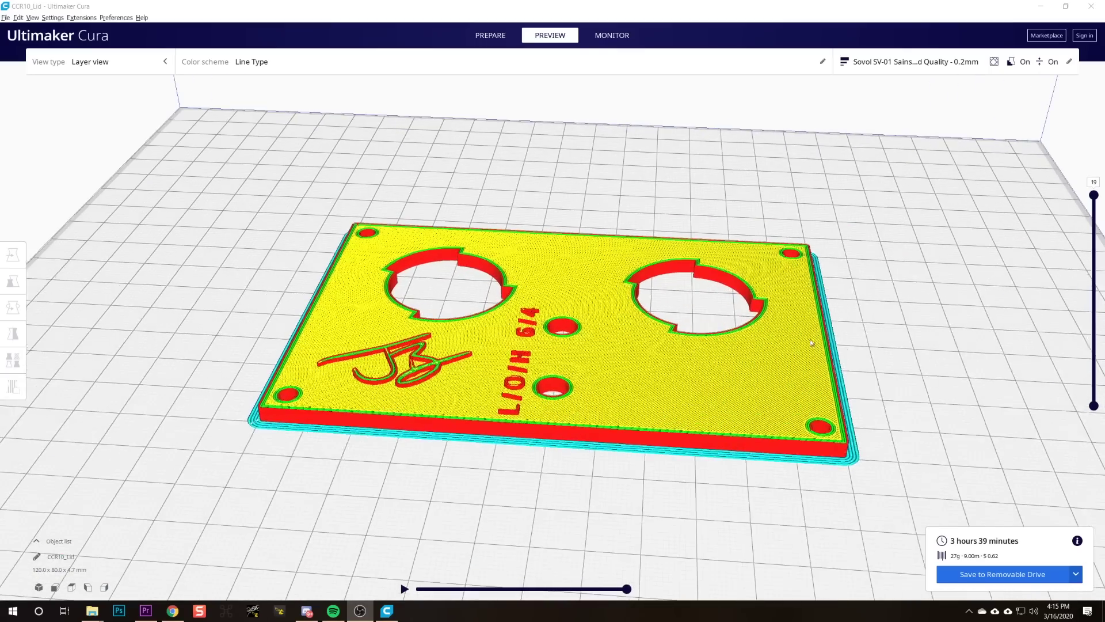
left_click_drag(903, 336, 787, 369)
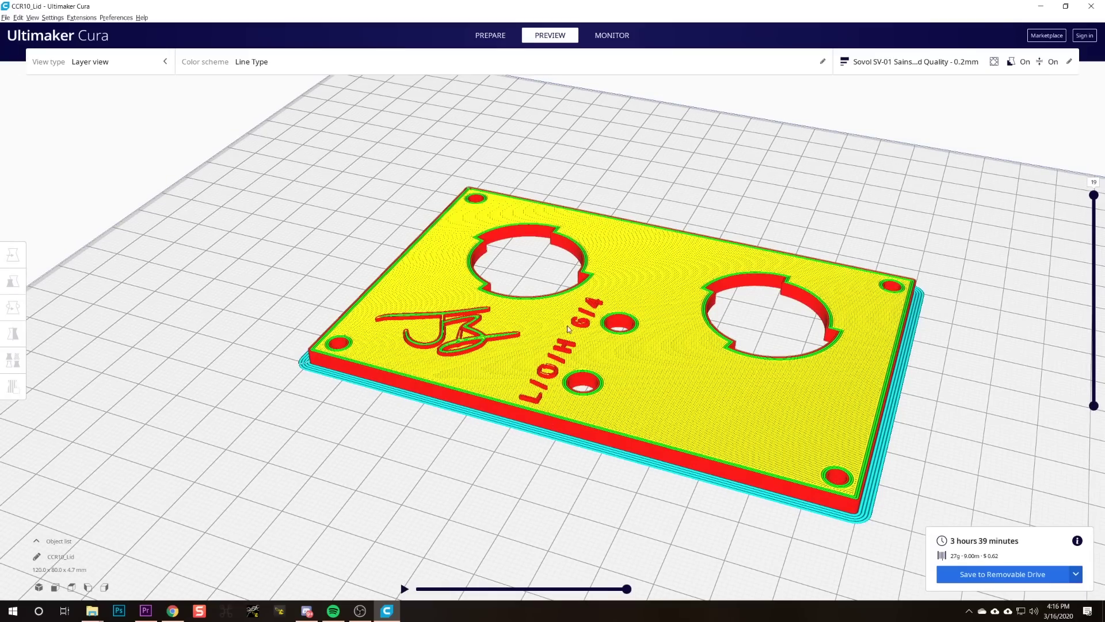
left_click_drag(681, 337, 600, 355)
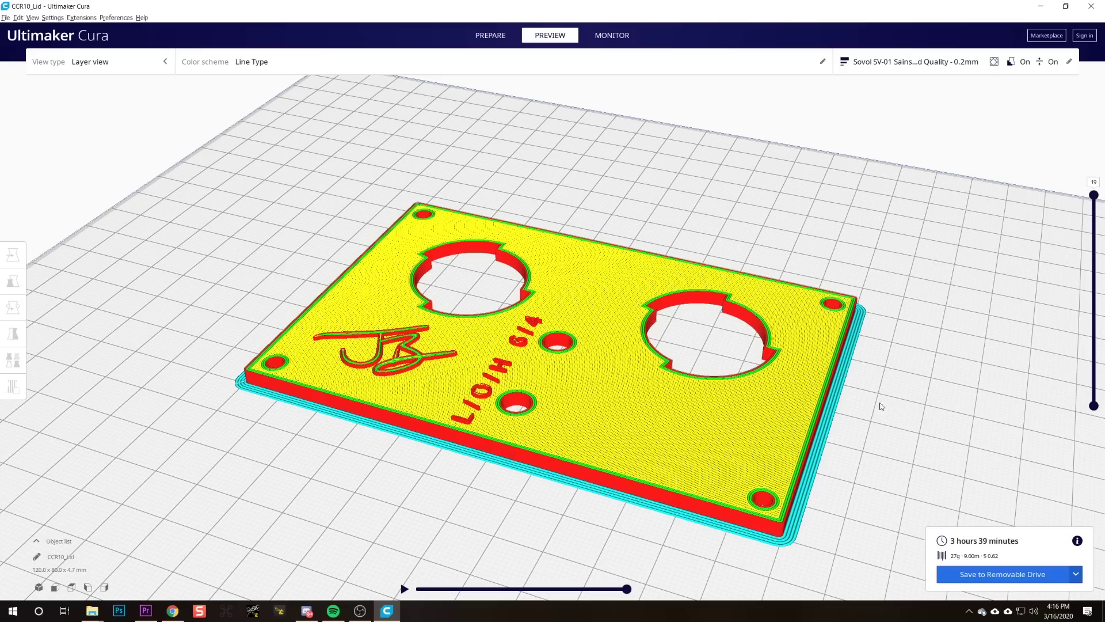
scroll(518, 396, "up", 2)
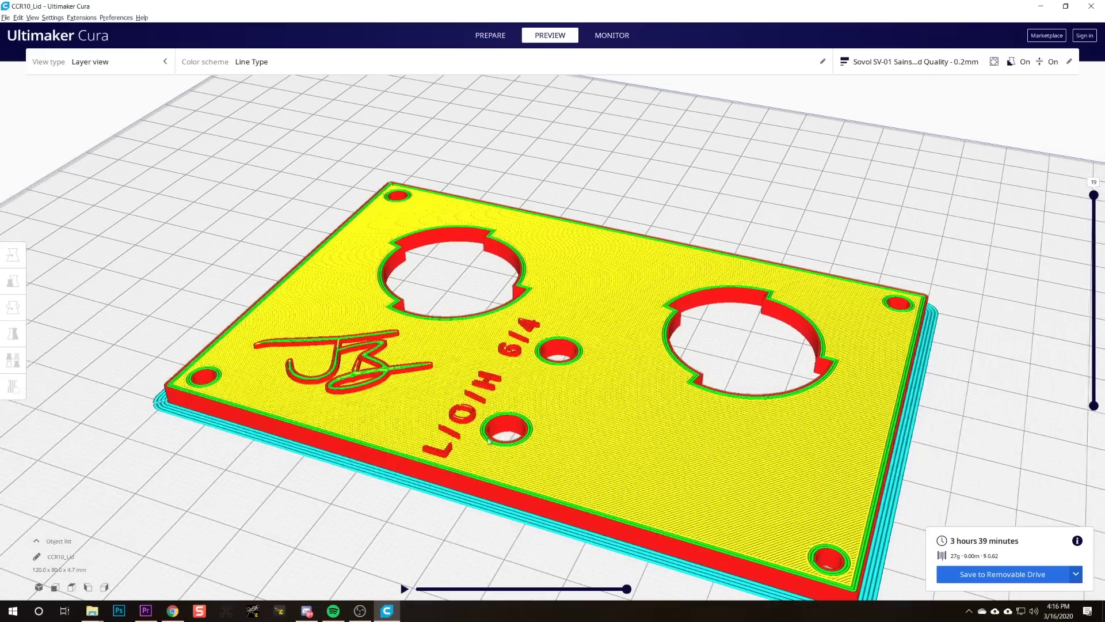
scroll(728, 391, "down", 2)
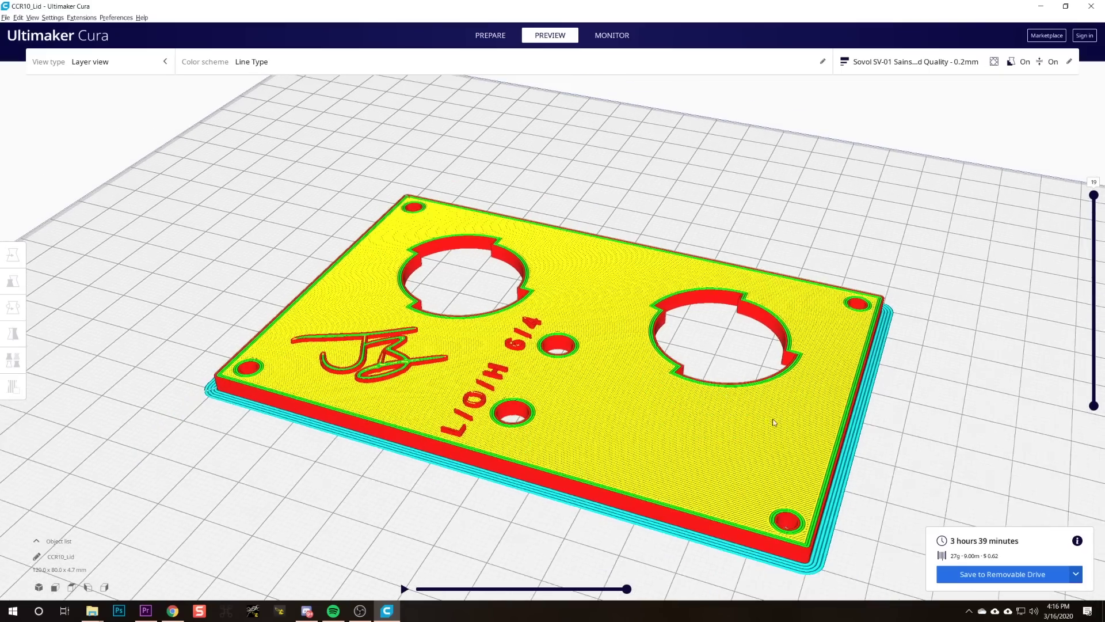
scroll(737, 439, "down", 2)
left_click_drag(724, 454, 457, 424)
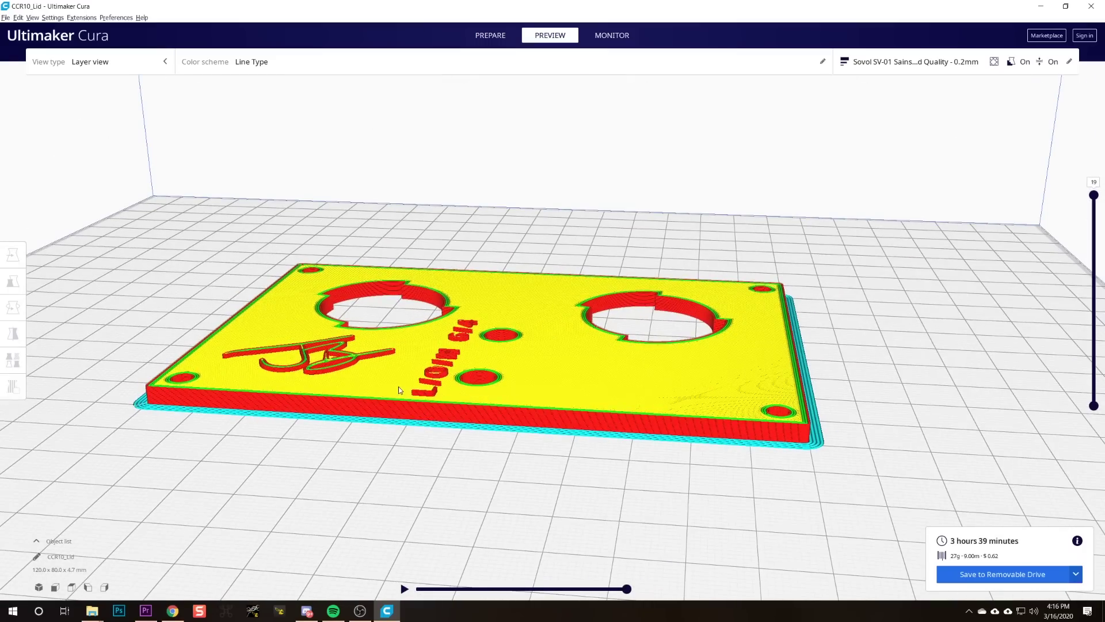
left_click_drag(399, 390, 489, 415)
left_click_drag(579, 420, 523, 400)
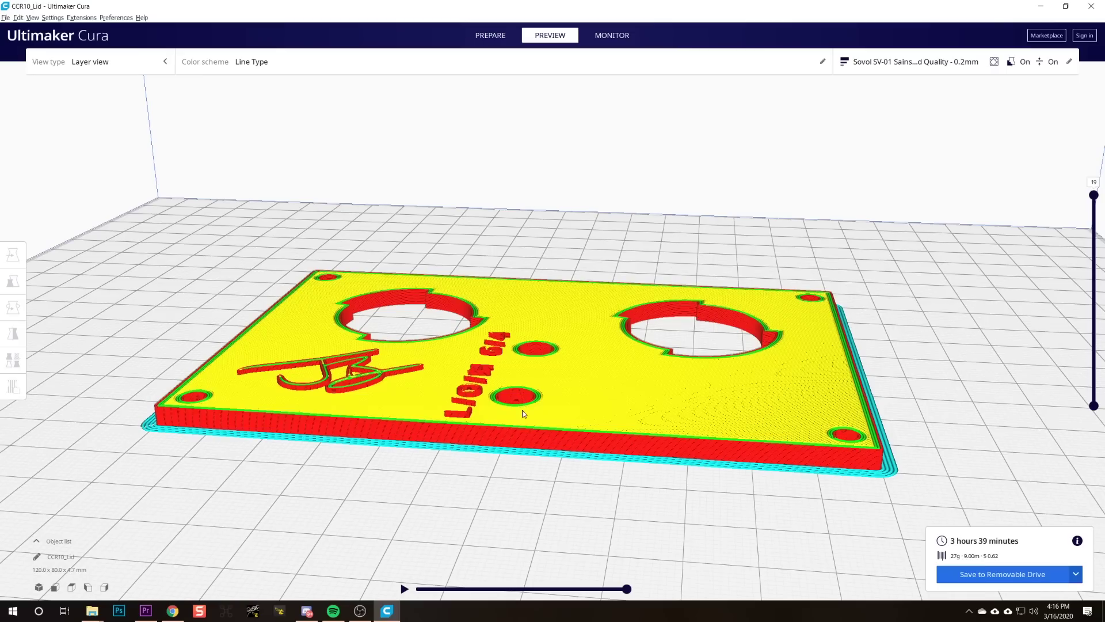
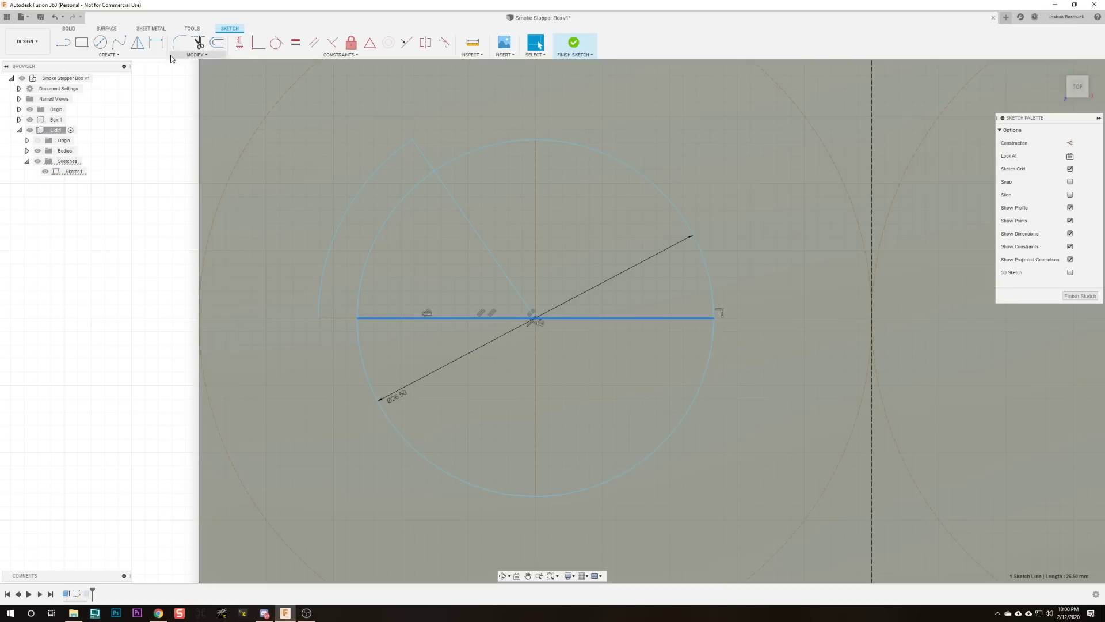
Mirror the upper-left wedge's arc and two lines across the circle's horizontal diameter line
left_click(104, 186)
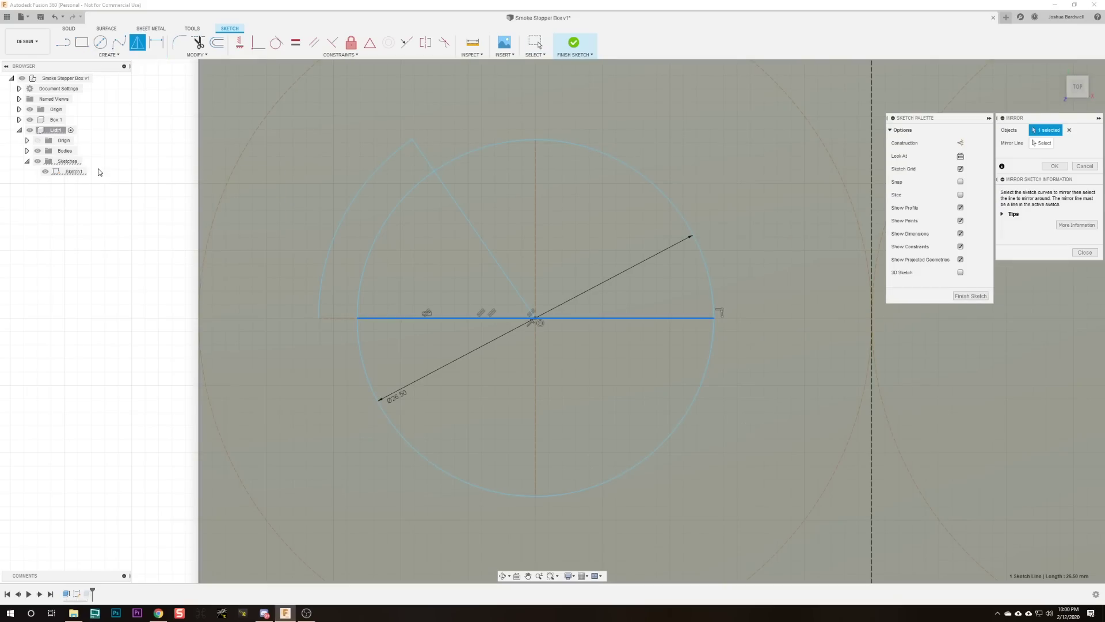
left_click(334, 248)
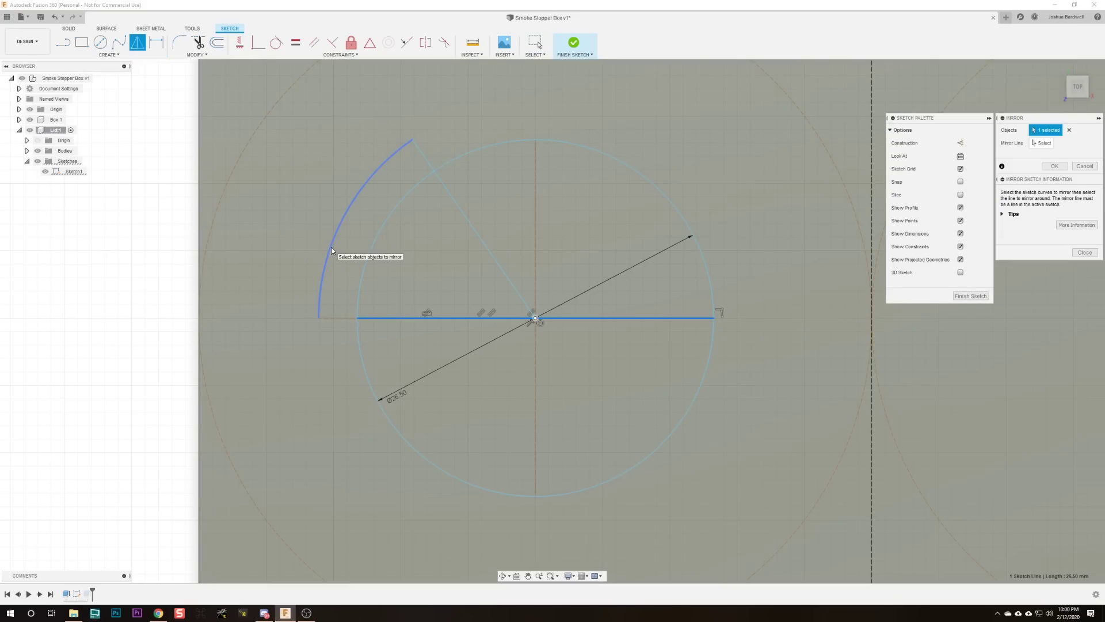
left_click(404, 319)
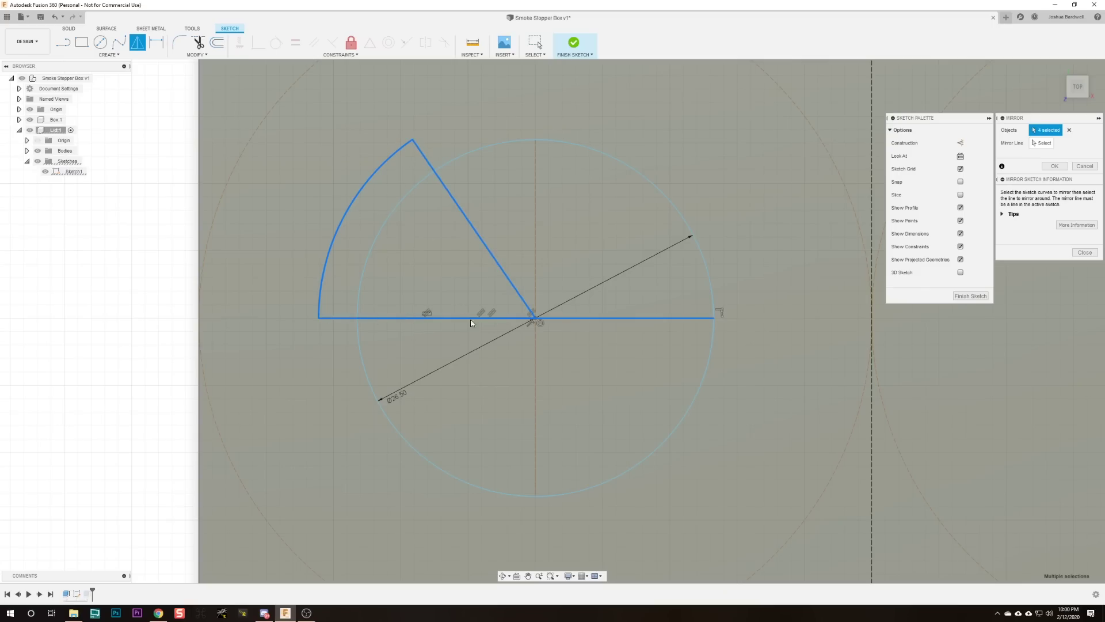
left_click(559, 317)
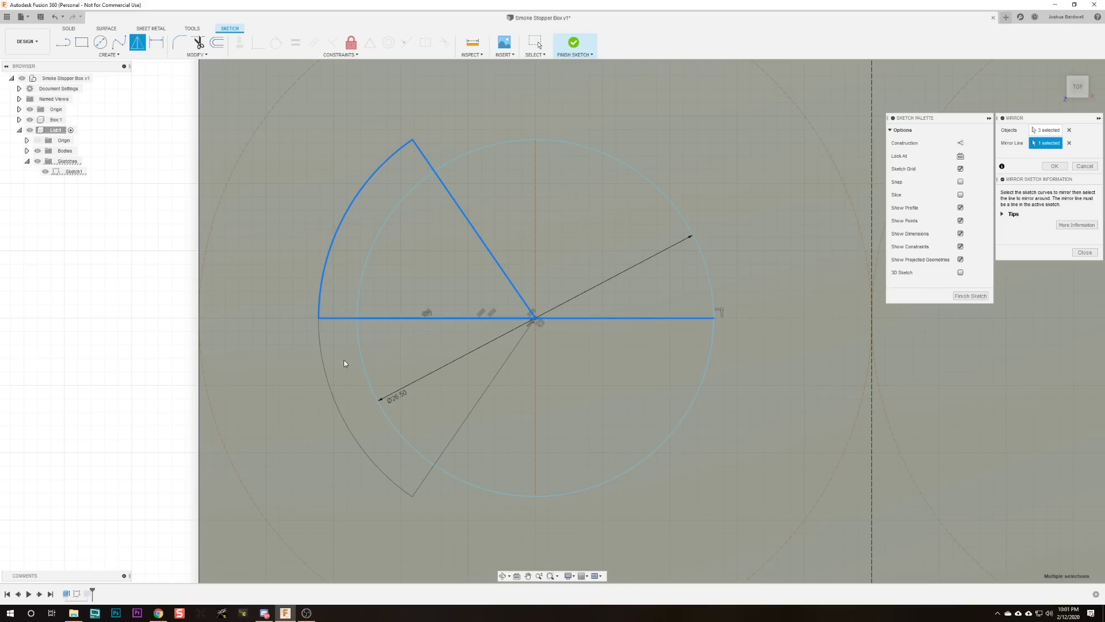
Mirror the lower-left wedge's arc and two lines across the circle's vertical diameter line to form the lower-right wedge
left_click(100, 187)
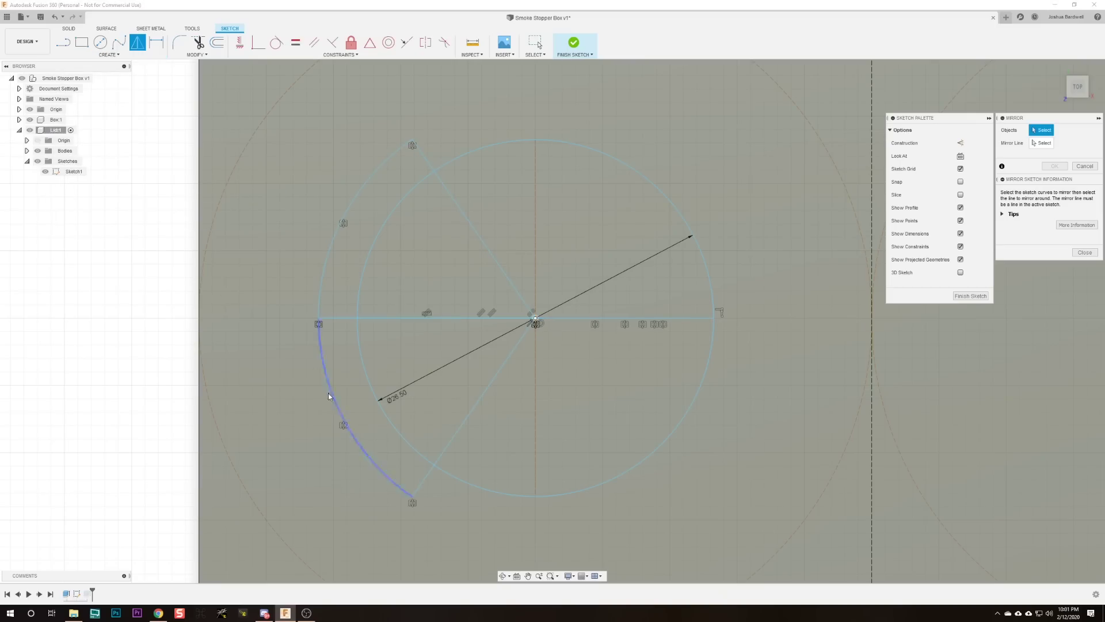
left_click(325, 361)
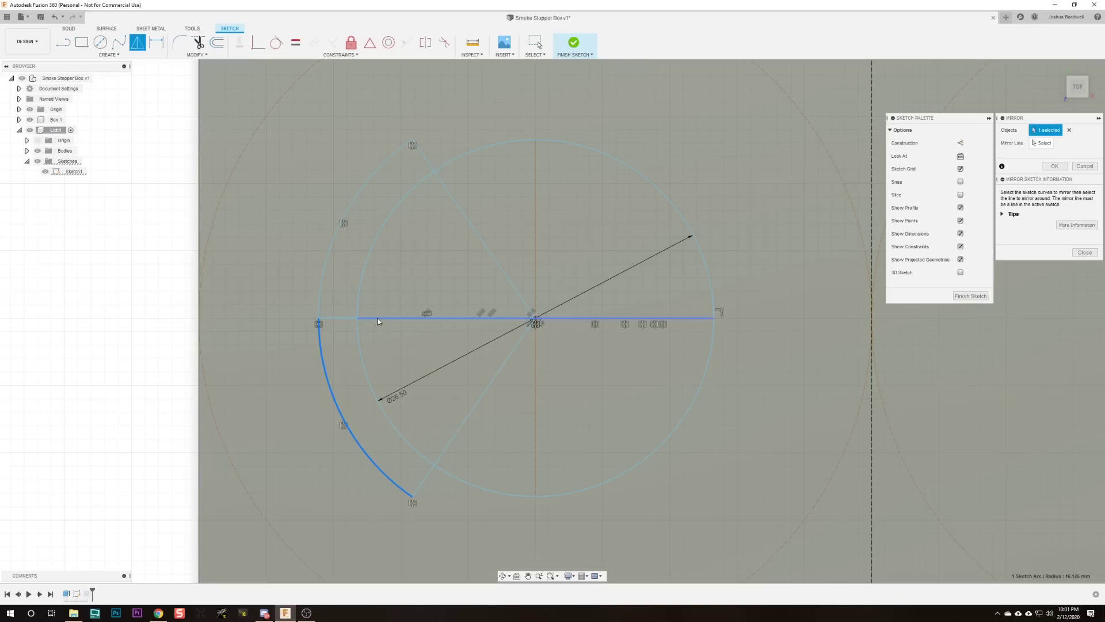
left_click(339, 319)
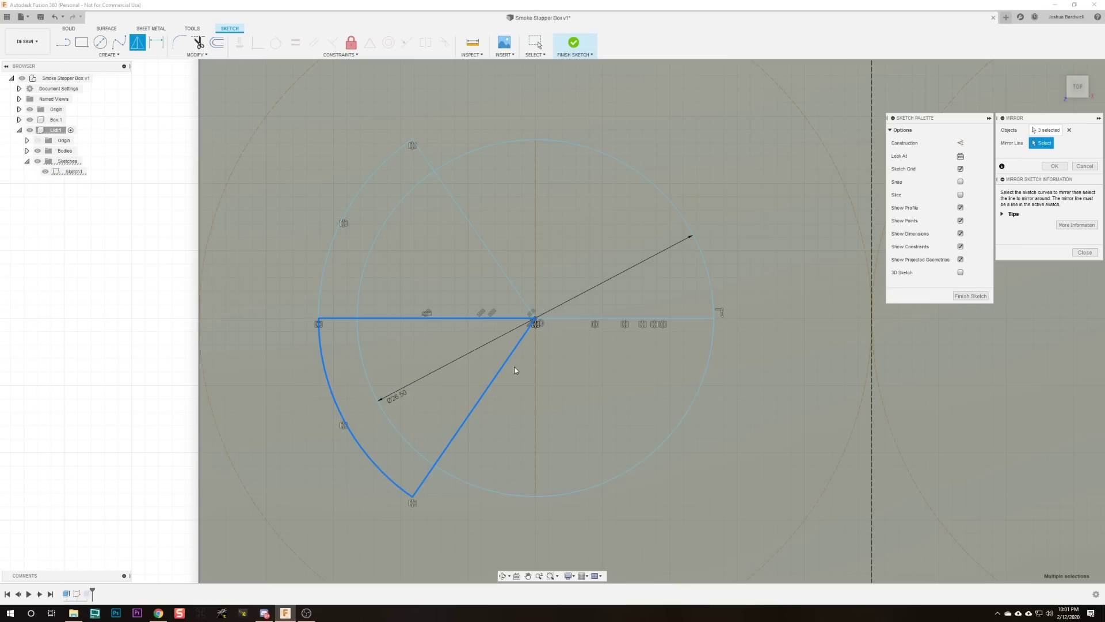
left_click(537, 366)
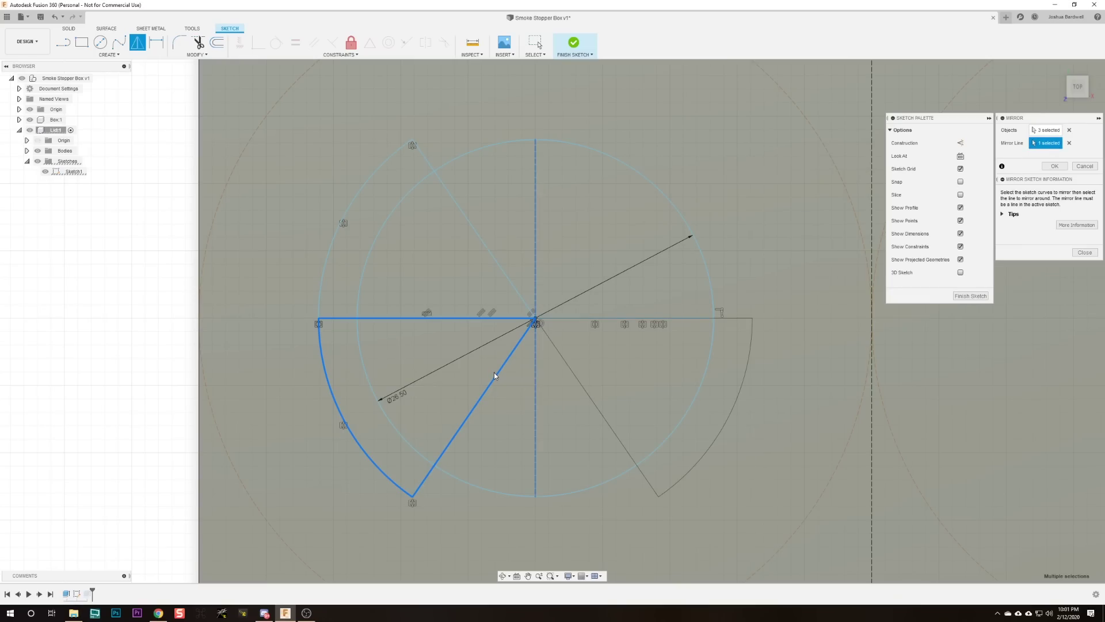
key("Return")
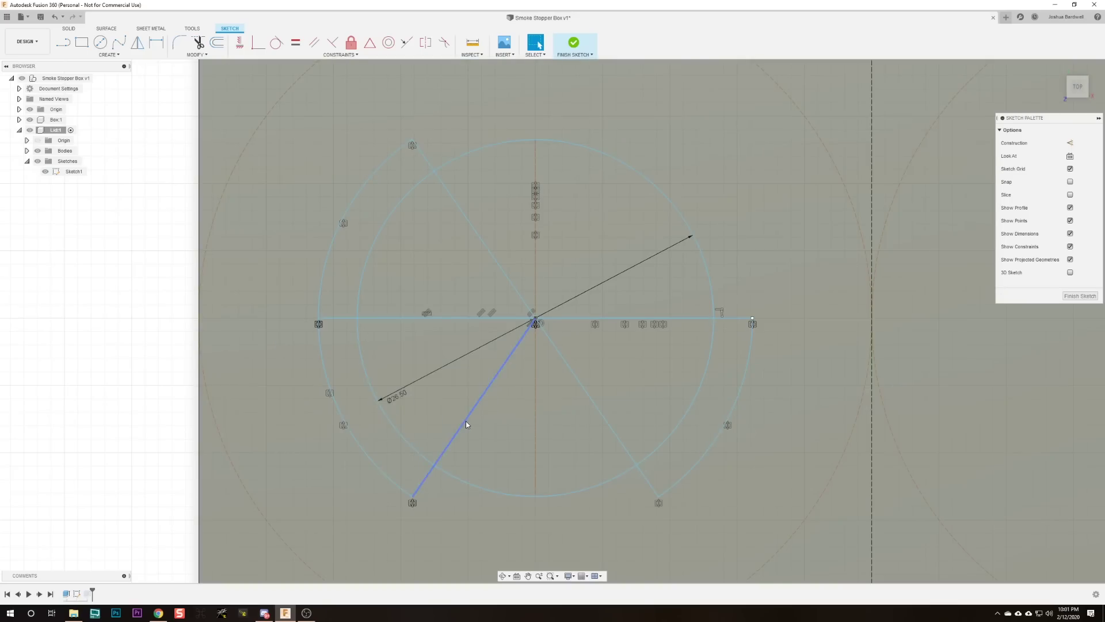
Delete the lower-left wedge's slanted line and arc, along with the circle's horizontal and vertical diameter lines
left_click(467, 424)
key("Delete")
left_click(353, 424)
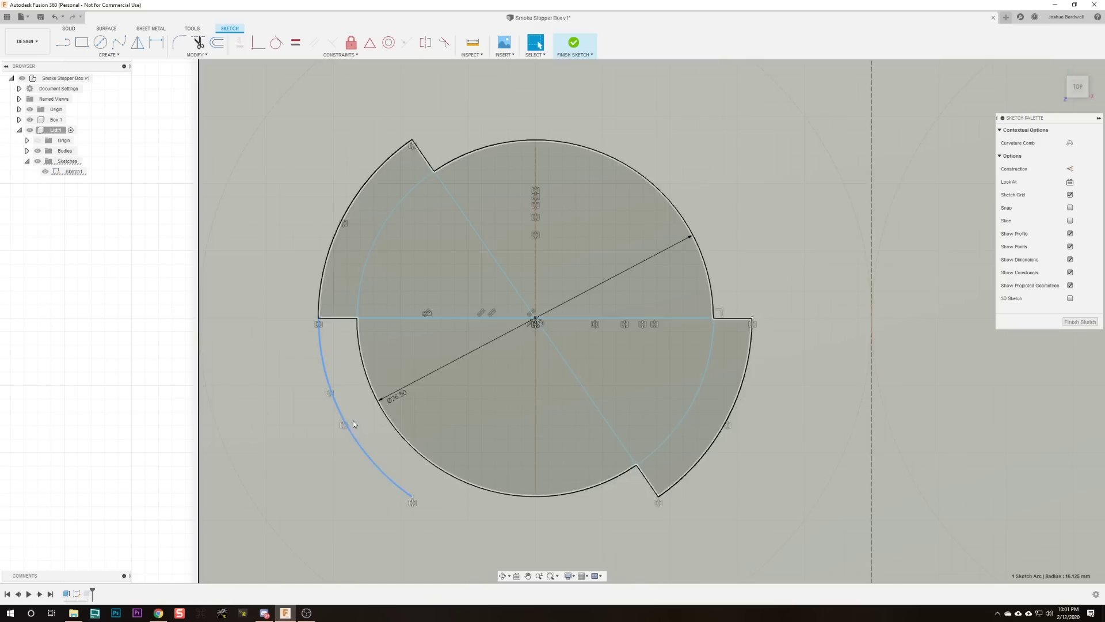
key("Delete")
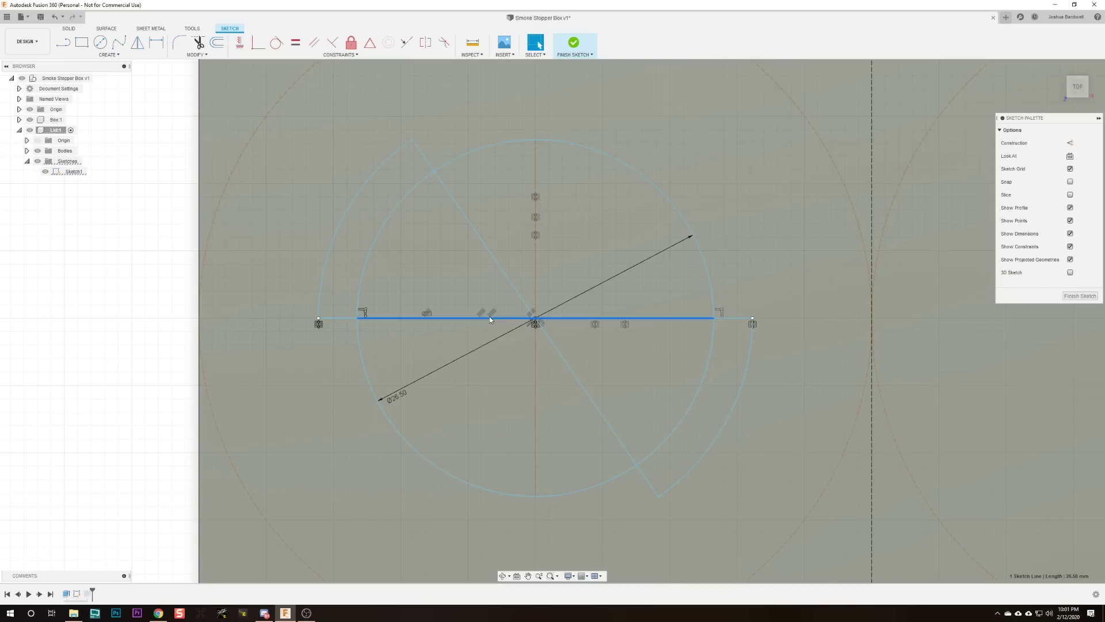
left_click(537, 263)
key("Delete")
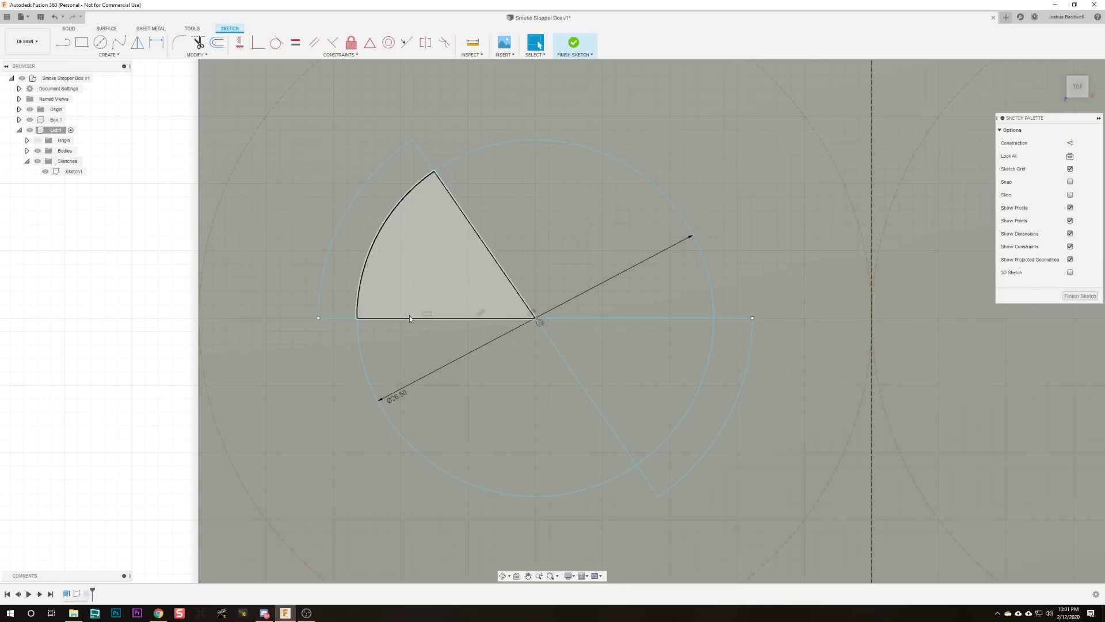
Start a rectangular pattern of the connector cutout profile, selecting its upper-left outer arc as the first object
scroll(572, 345, "down", 3)
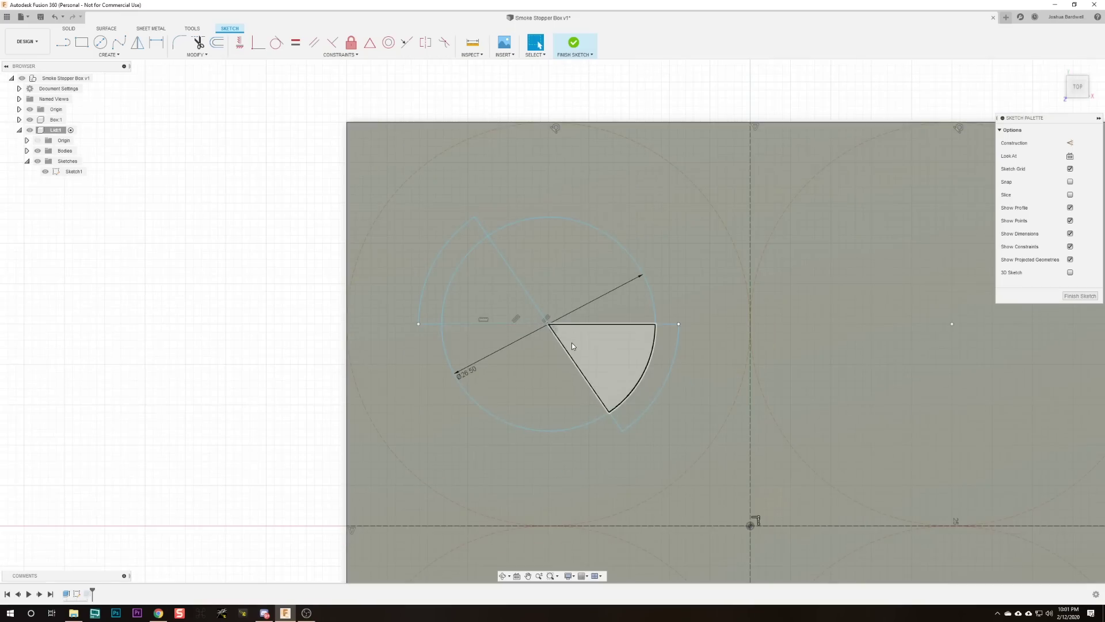
type("s")
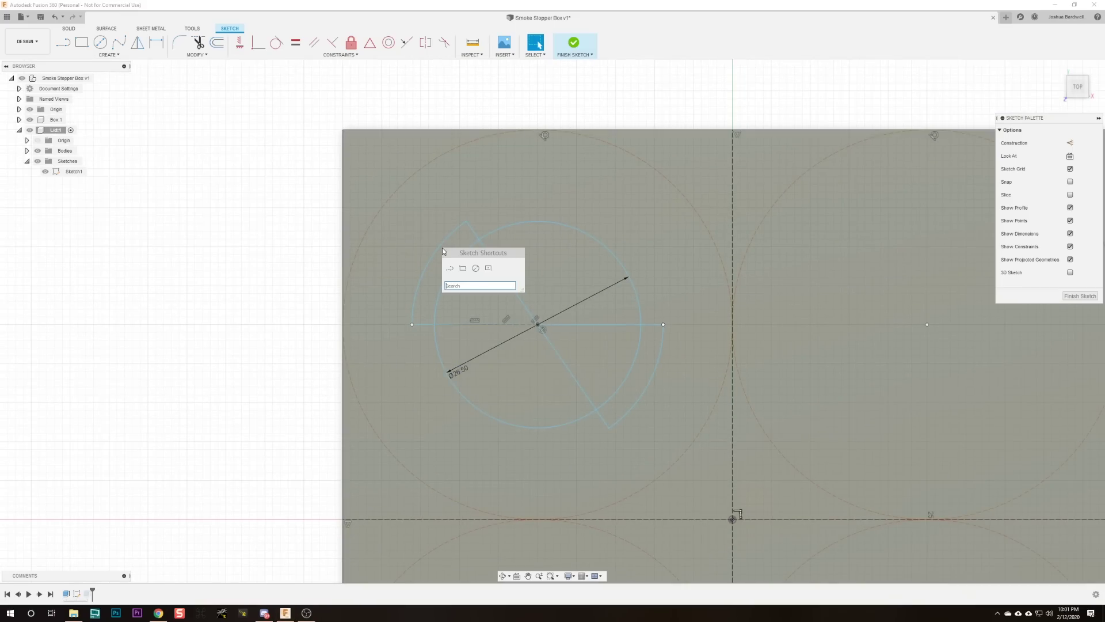
type("recta")
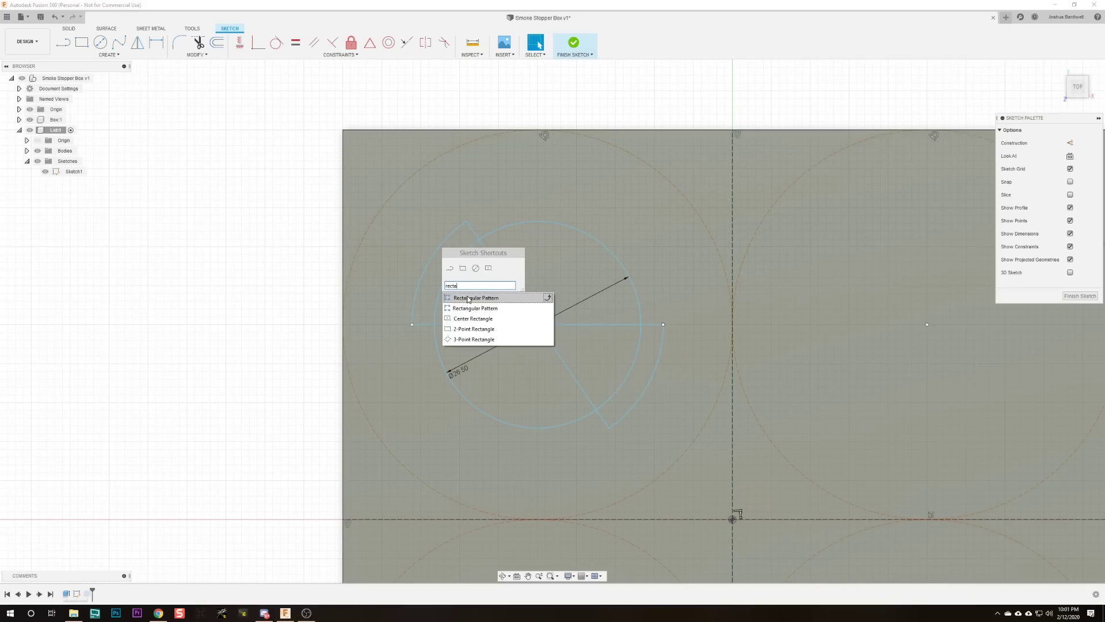
left_click(468, 298)
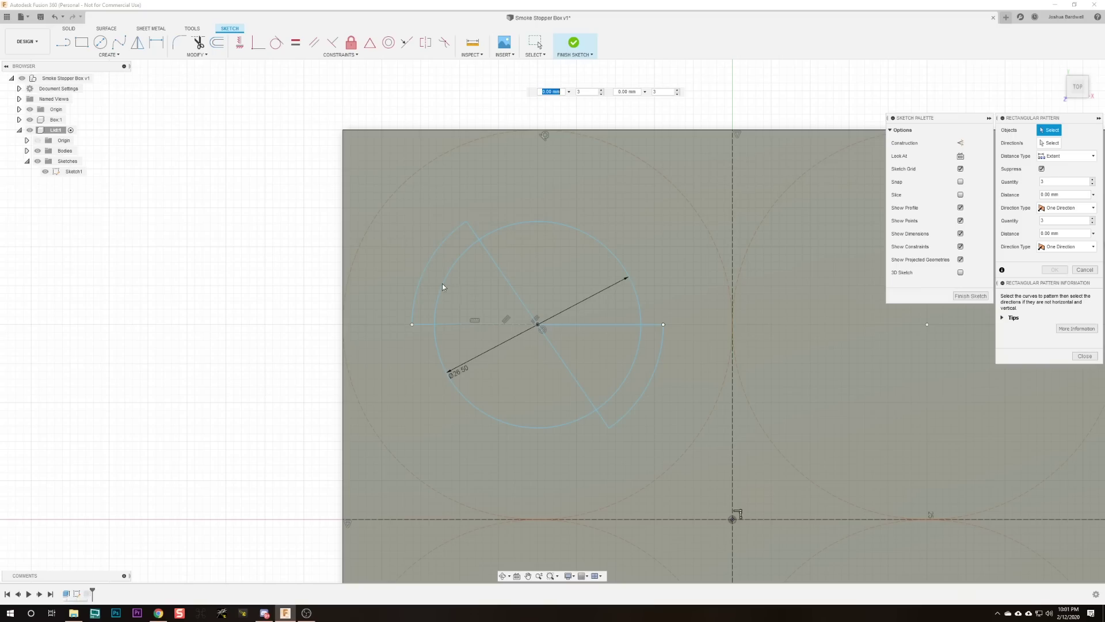
left_click(430, 266)
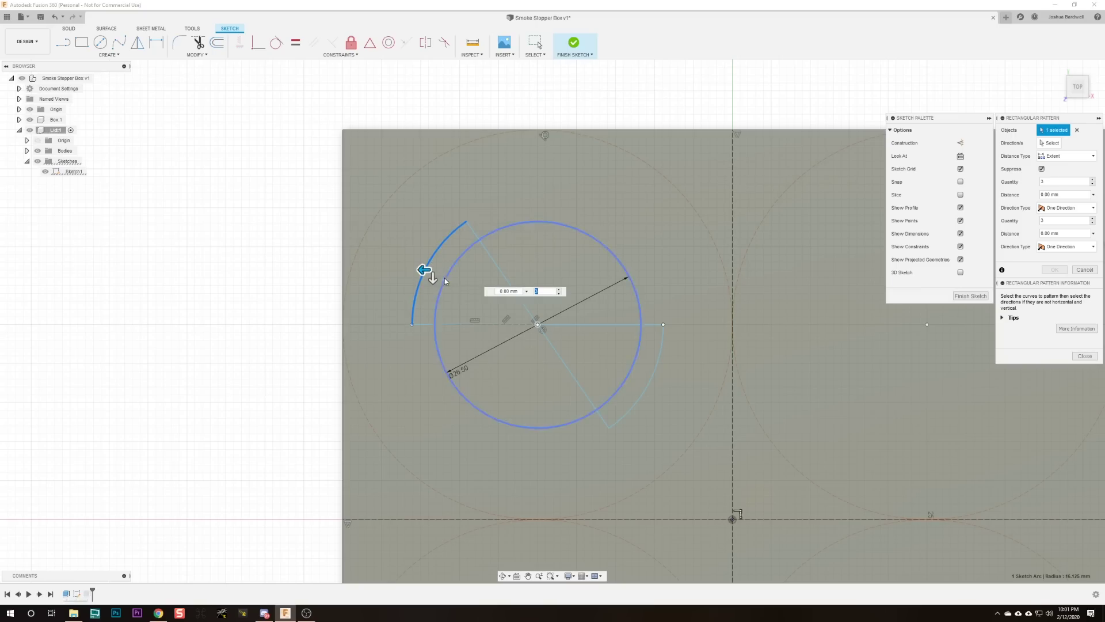